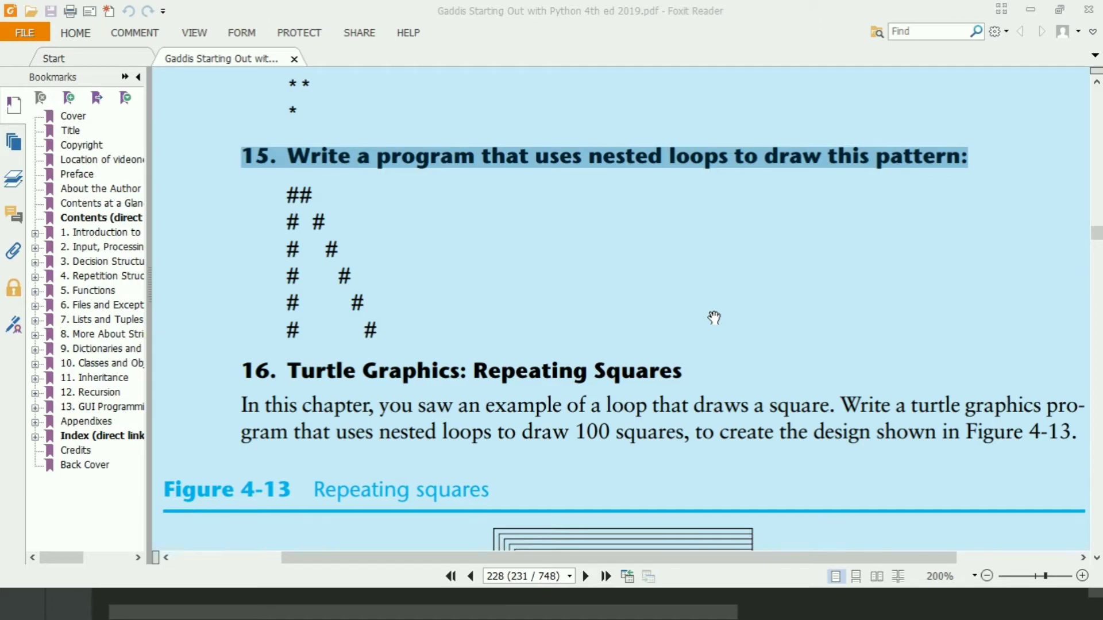
Write the loop header for x in range(0,6): with corrected range arguments
{"action": "key", "text": "alt+Tab"}
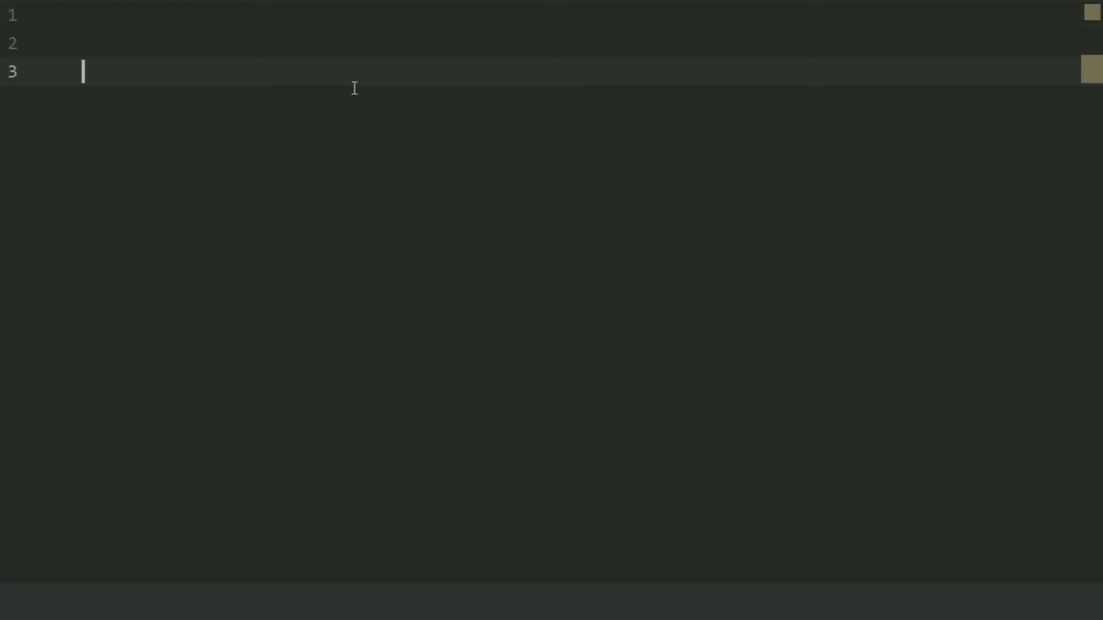
{"action": "type", "text": "for x"}
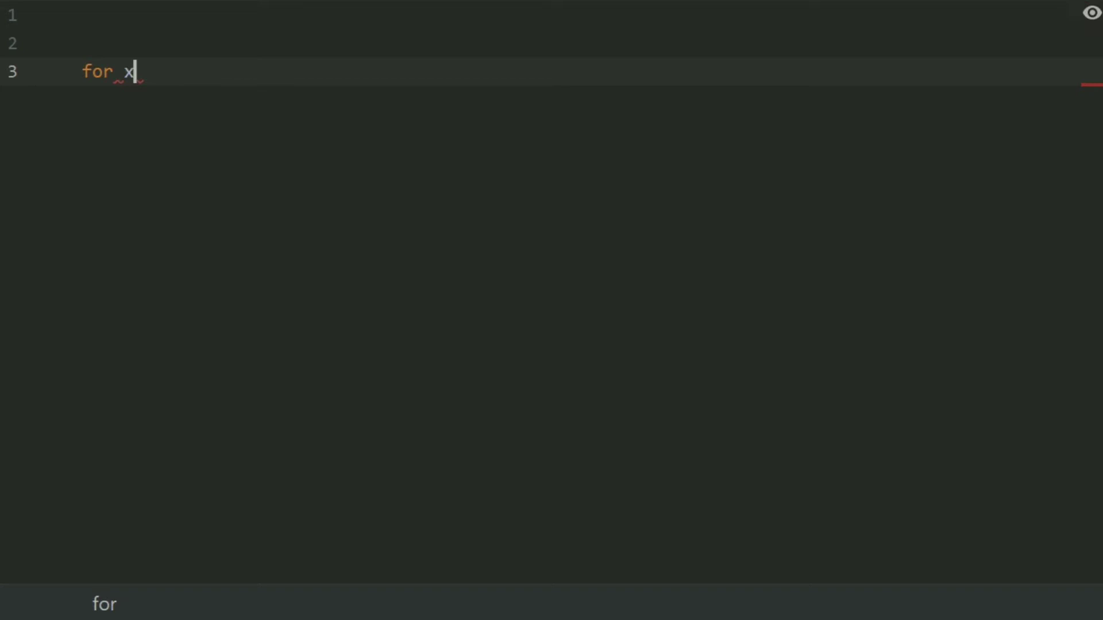
{"action": "type", "text": " in range"}
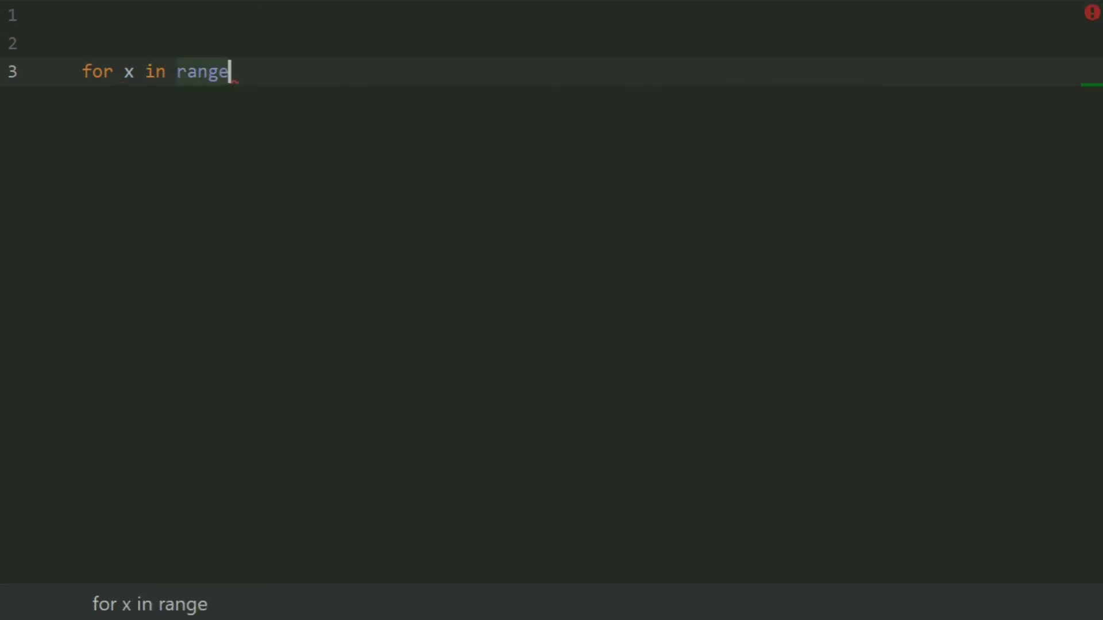
{"action": "type", "text": "("}
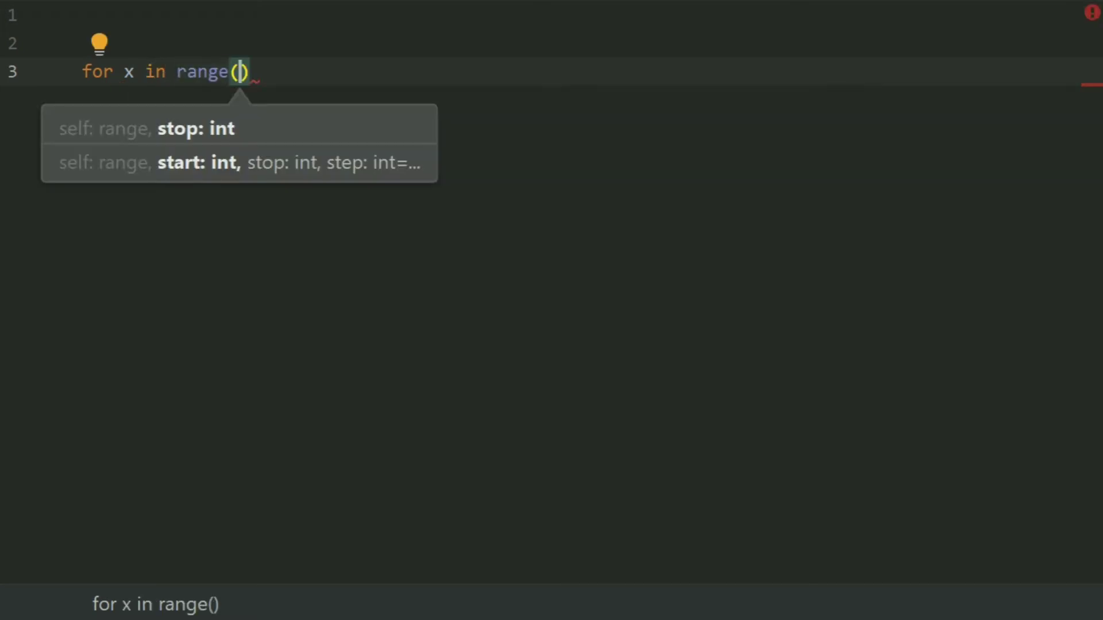
{"action": "type", "text": "\""}
{"action": "key", "text": "BackSpace"}
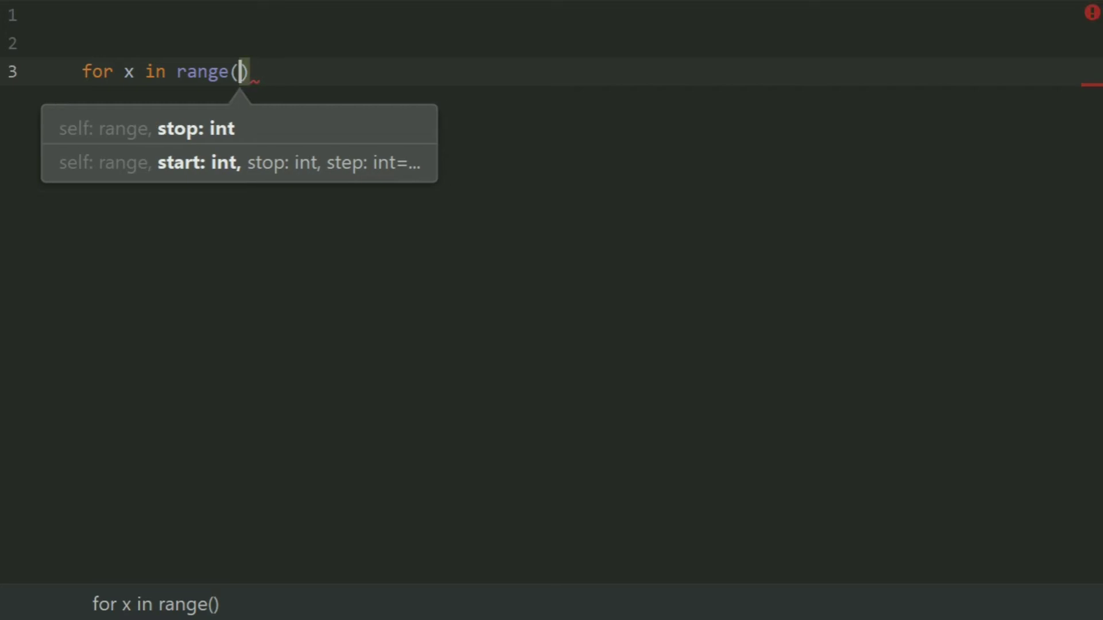
{"action": "type", "text": "0,"}
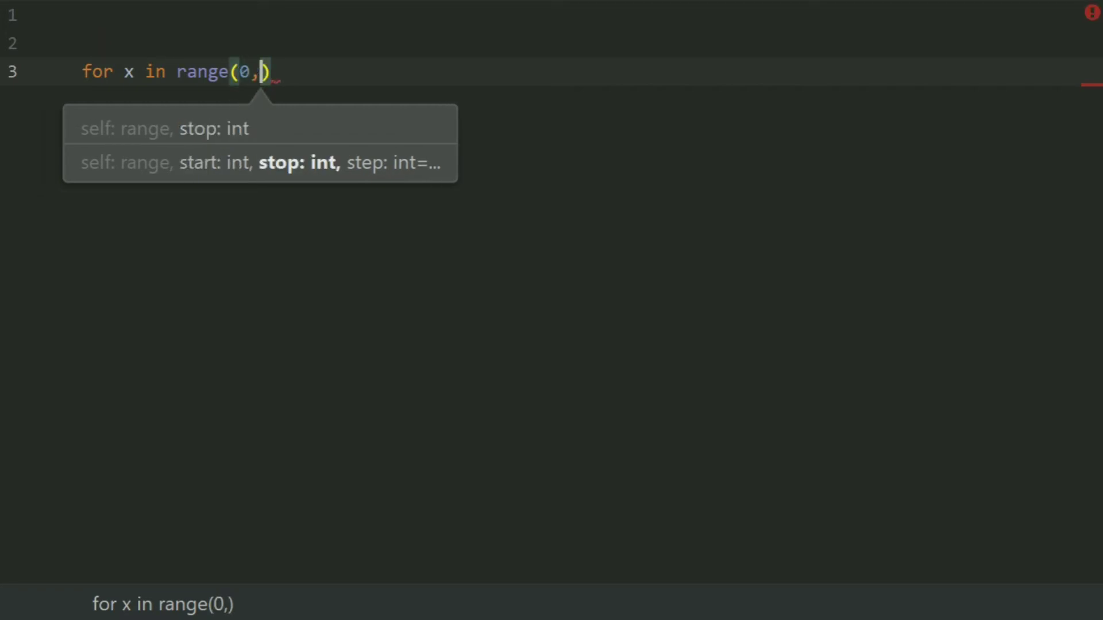
{"action": "type", "text": "4"}
{"action": "key", "text": "BackSpace"}
{"action": "type", "text": "6"}
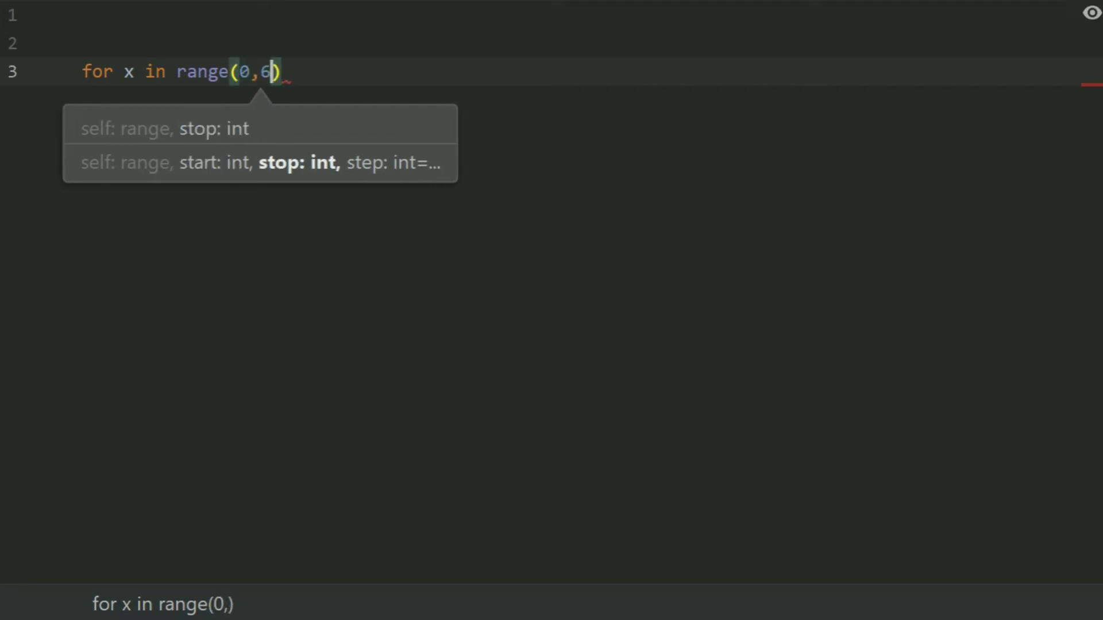
{"action": "key", "text": "Right"}
{"action": "type", "text": ":"}
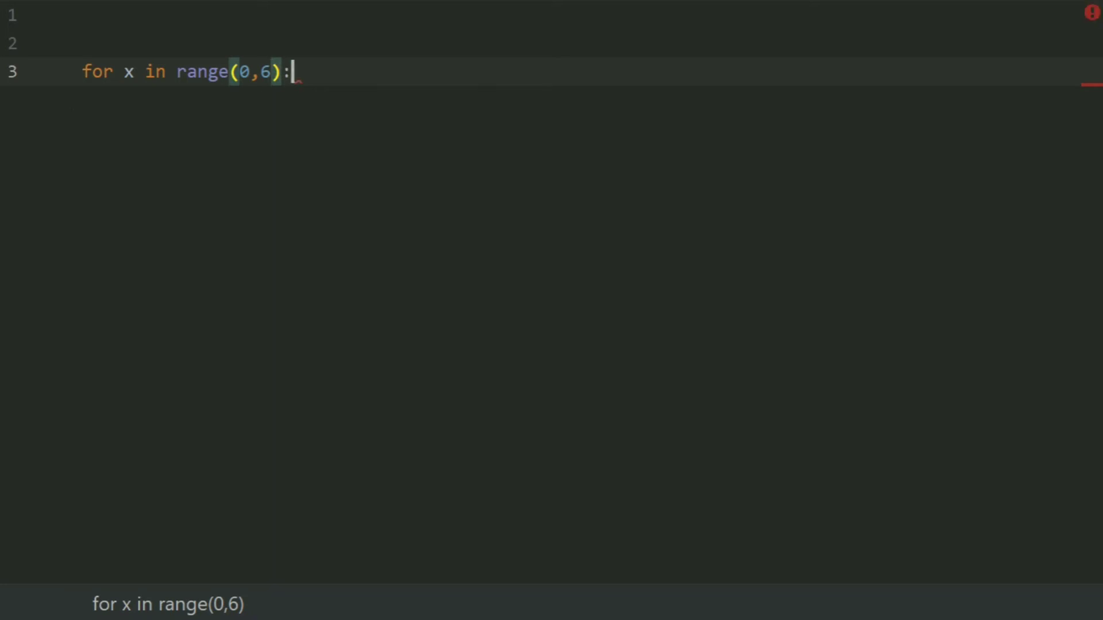
{"action": "key", "text": "Return"}
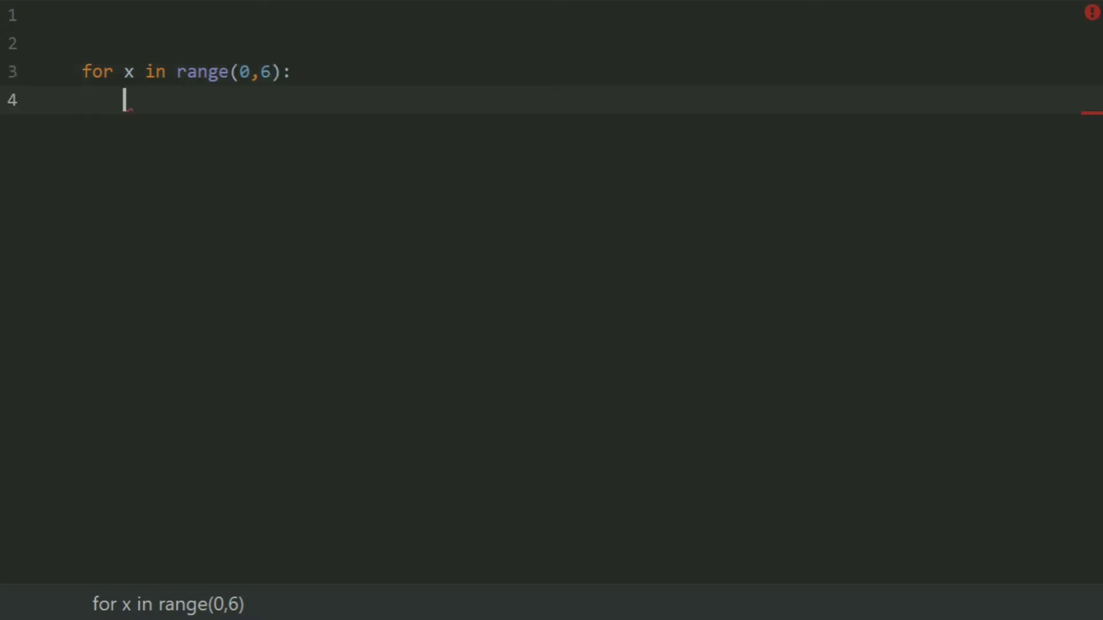
{"action": "type", "text": "print("}
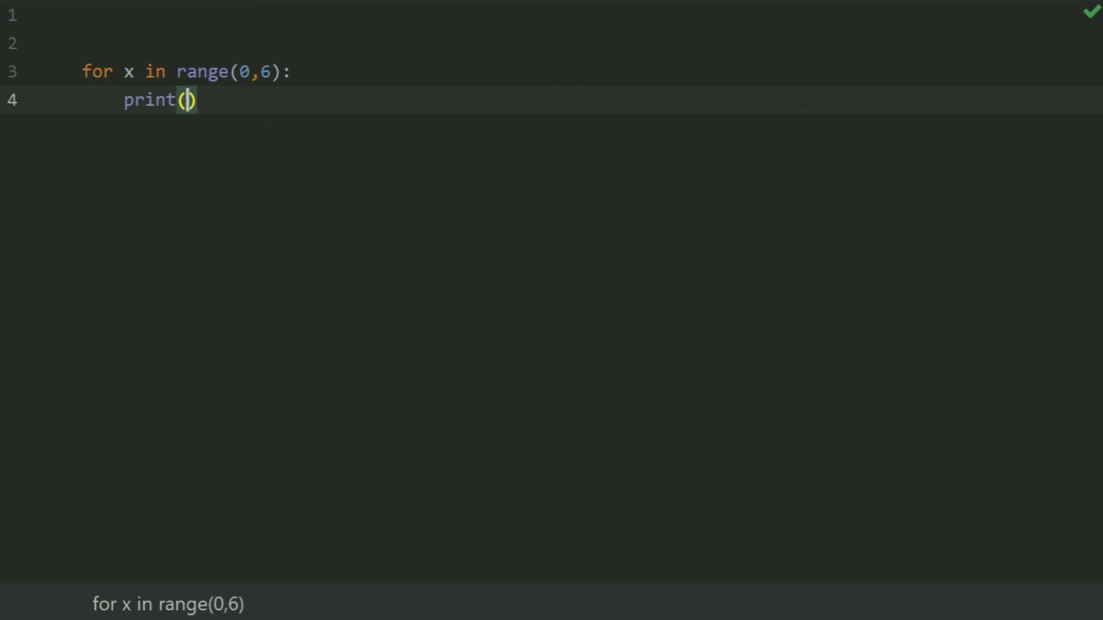
{"action": "type", "text": "'"}
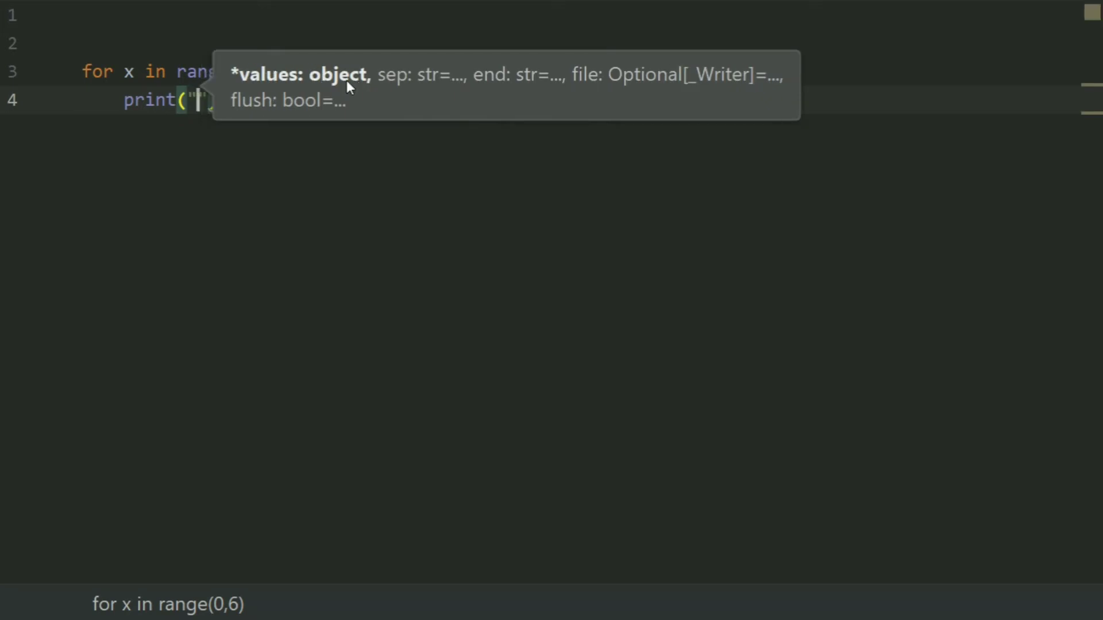
{"action": "type", "text": "#"}
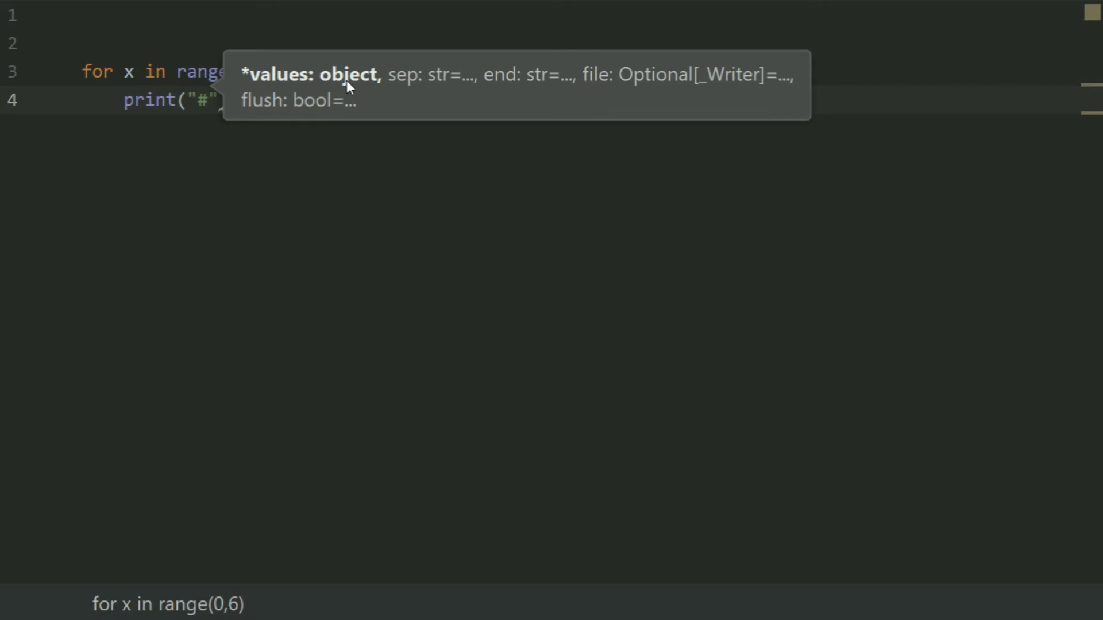
Add the loop body print("#", end = "") and start a new line below
{"action": "key", "text": "Right"}
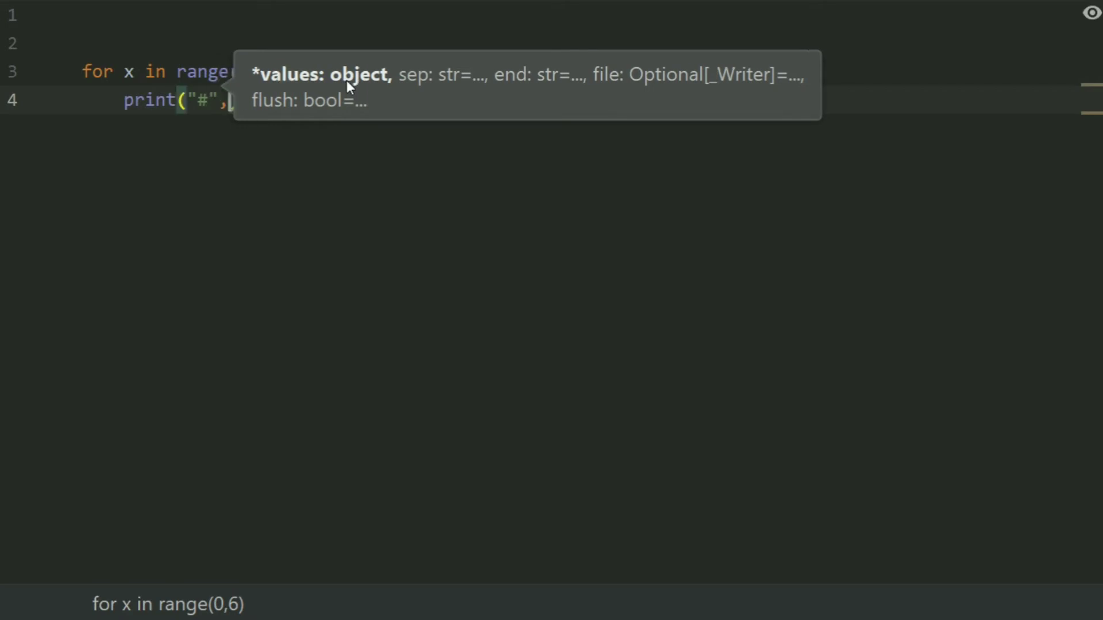
{"action": "type", "text": ", "}
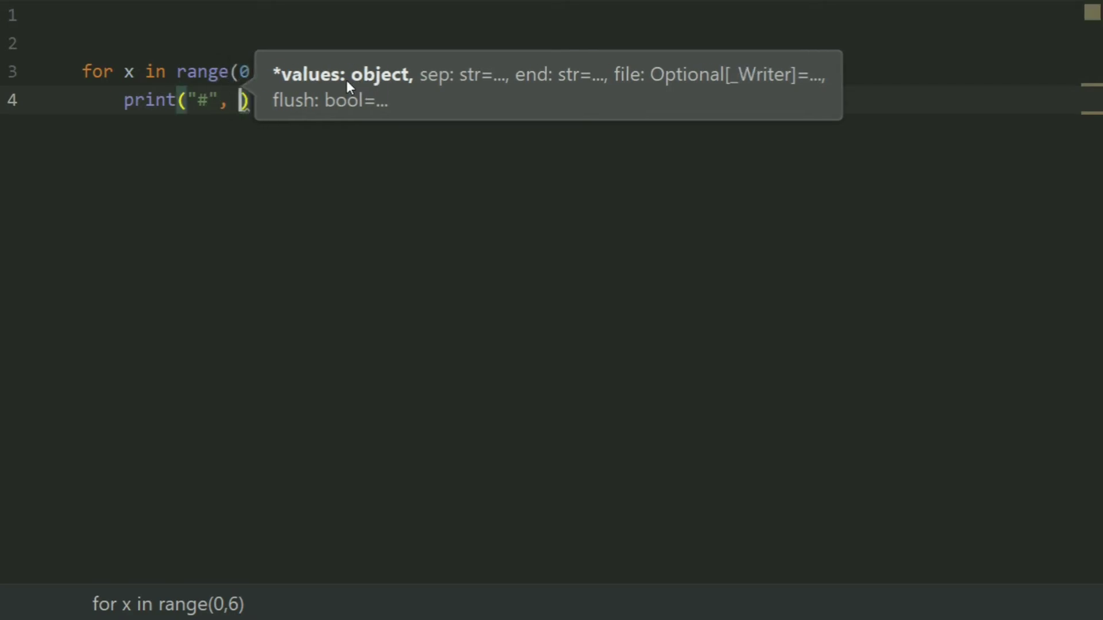
{"action": "type", "text": "end"}
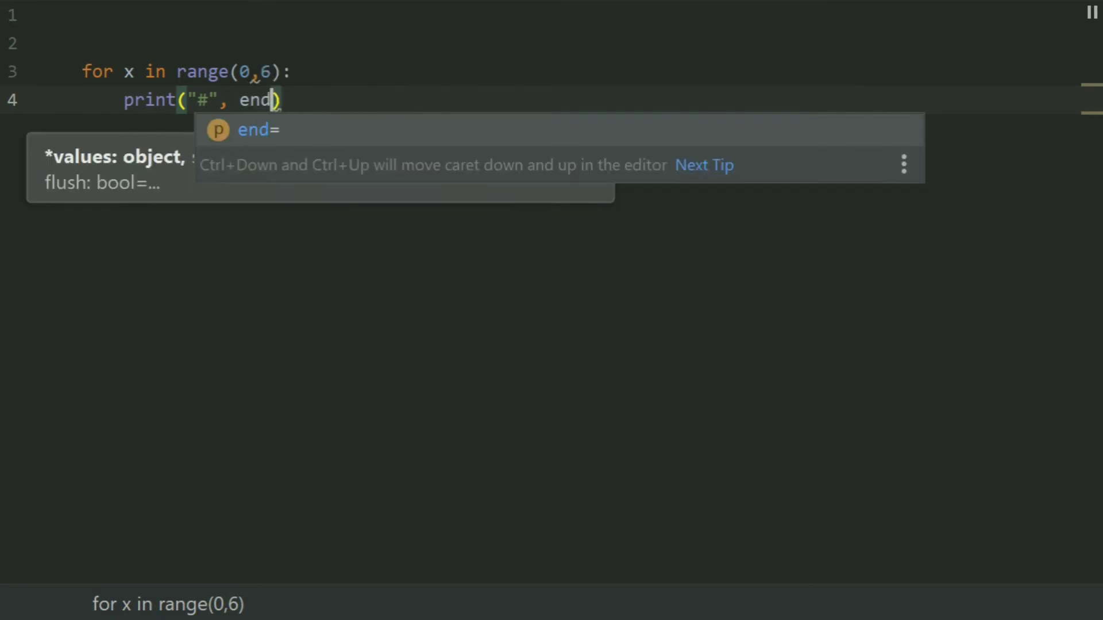
{"action": "type", "text": " = "}
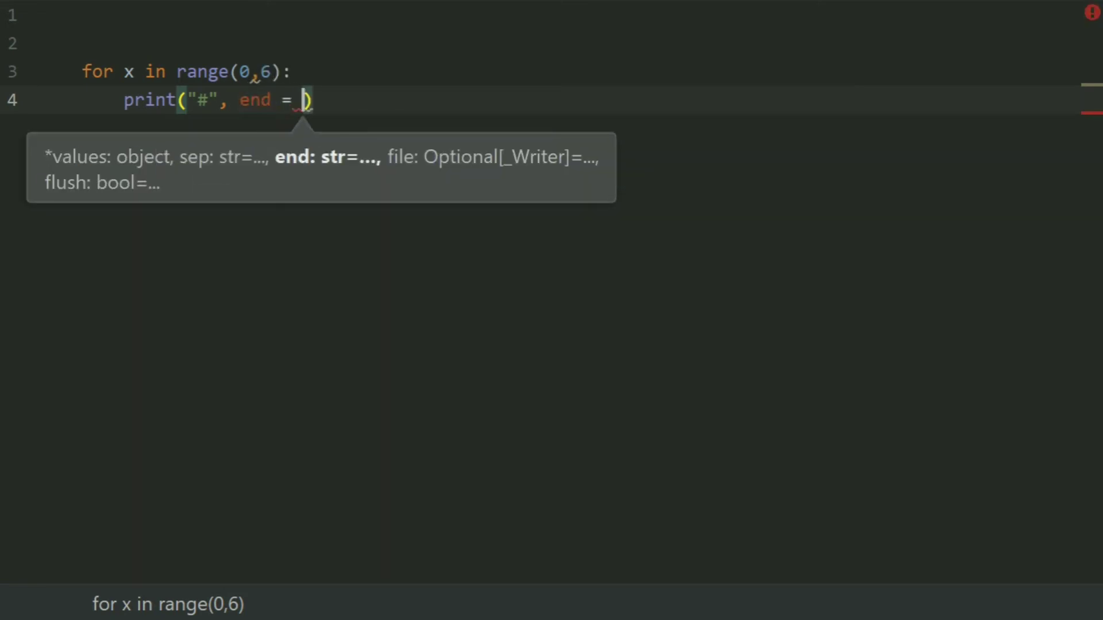
{"action": "type", "text": "\""}
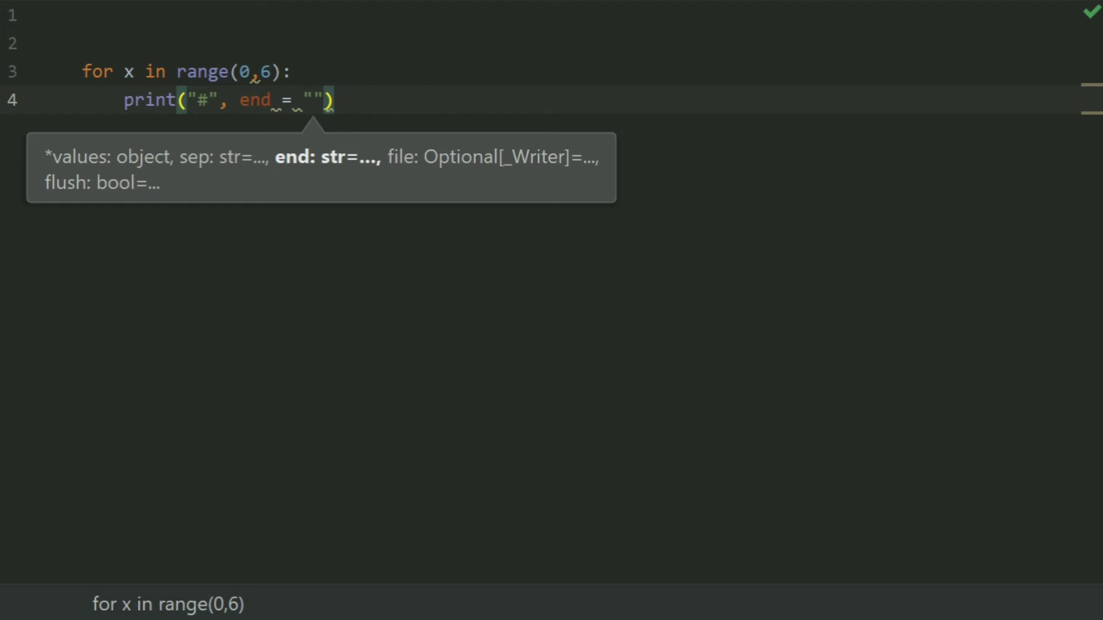
{"action": "key", "text": "Right"}
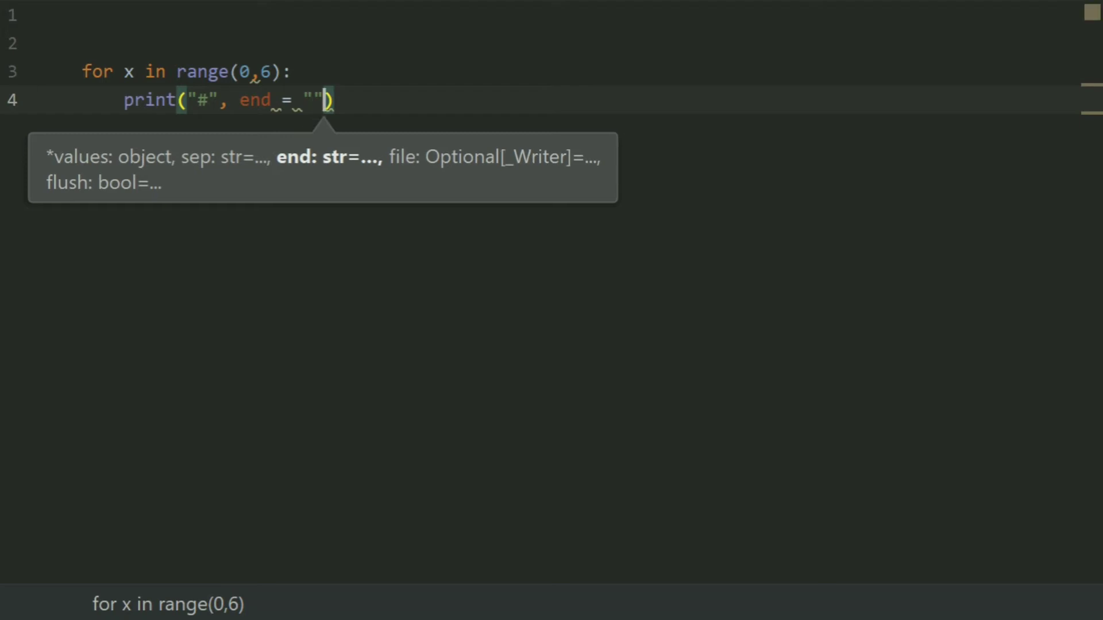
{"action": "key", "text": "Right"}
{"action": "key", "text": "Return"}
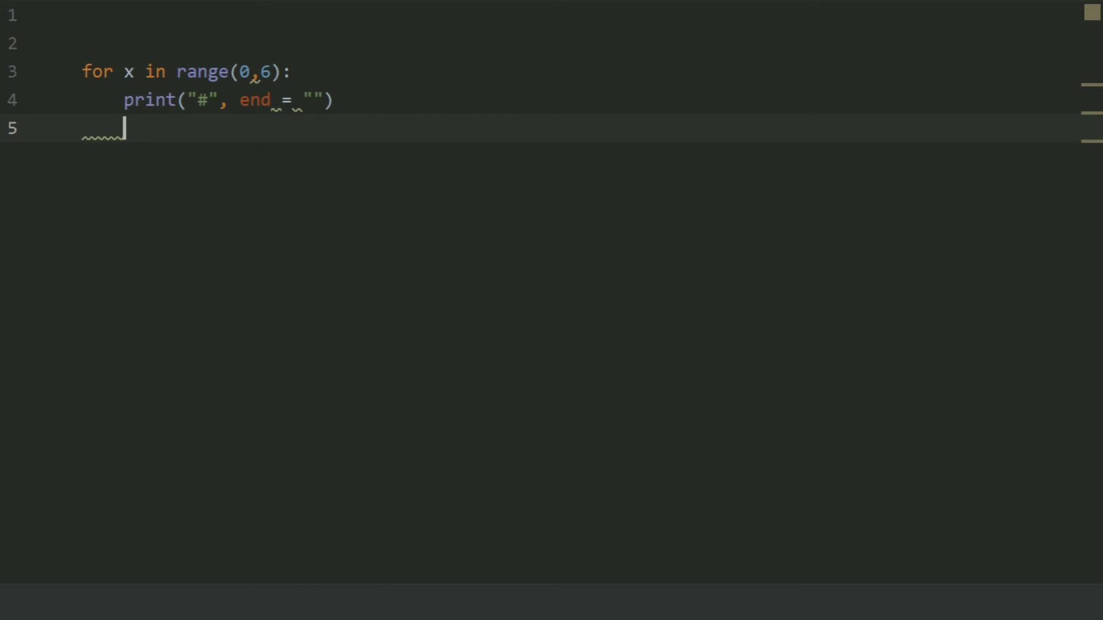
{"action": "type", "text": "for y"}
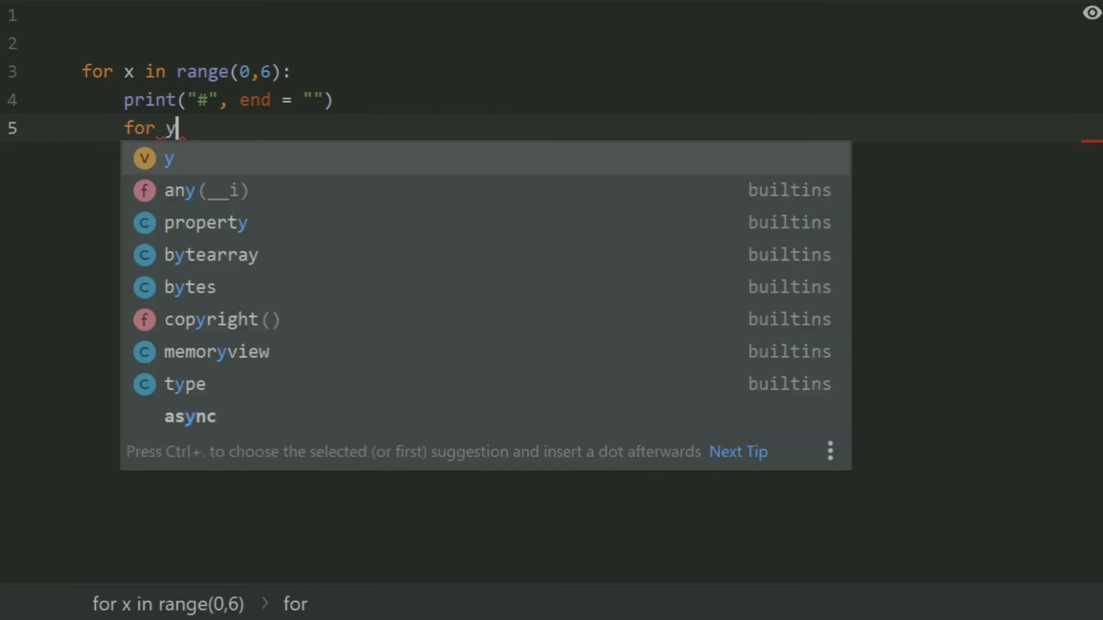
{"action": "type", "text": " in range"}
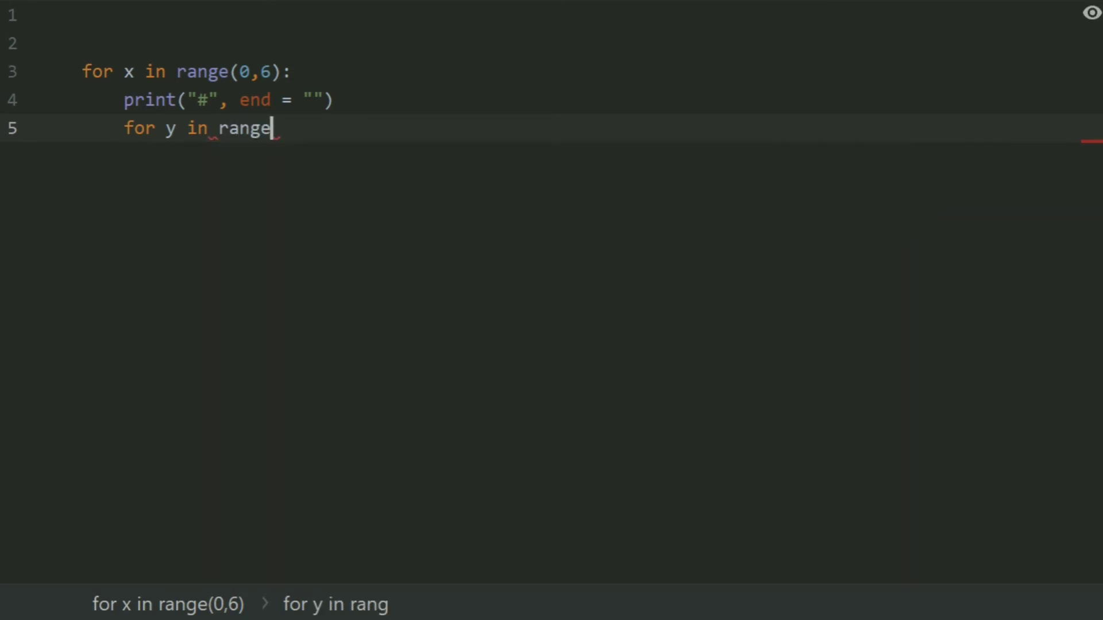
{"action": "type", "text": "("}
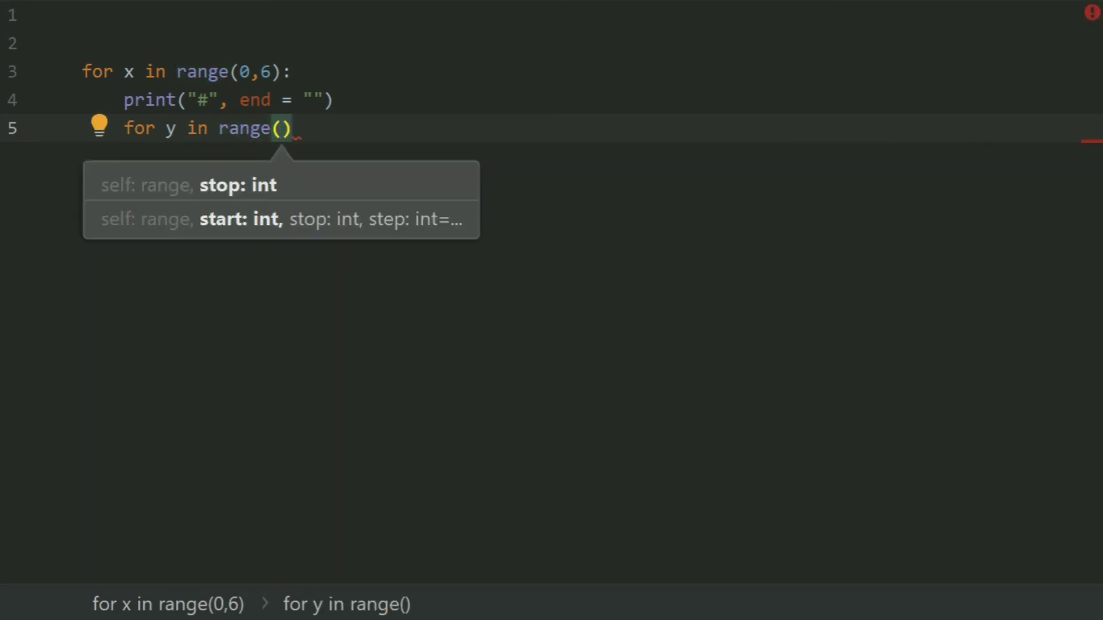
{"action": "type", "text": "x)"}
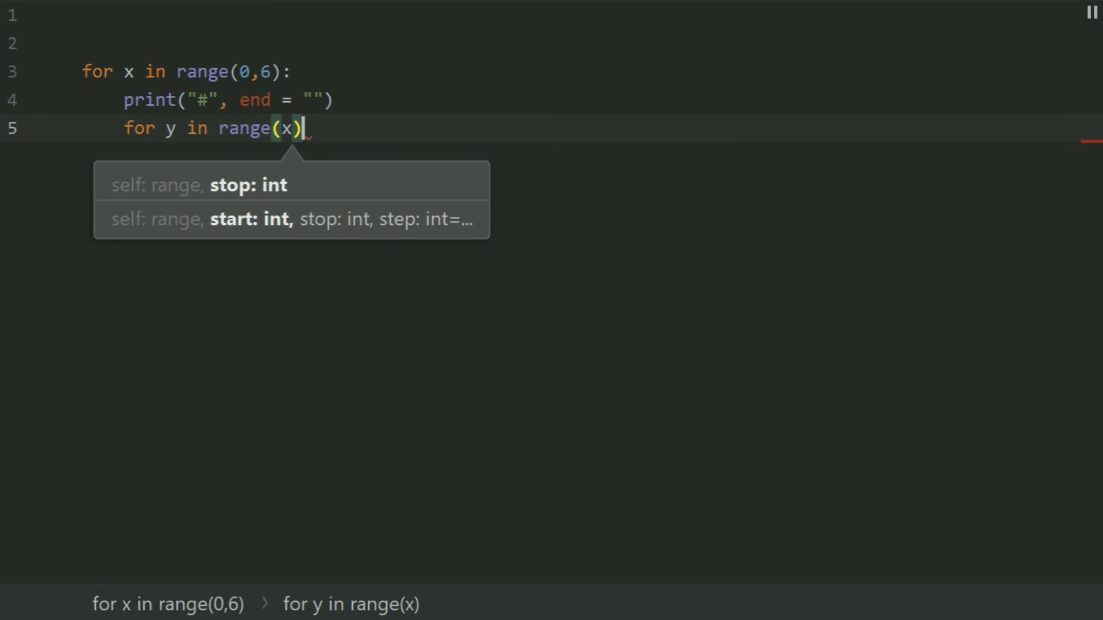
{"action": "type", "text": ":"}
Add the inner loop for y in range(x): with body print(" ", end = "")
{"action": "key", "text": "Return"}
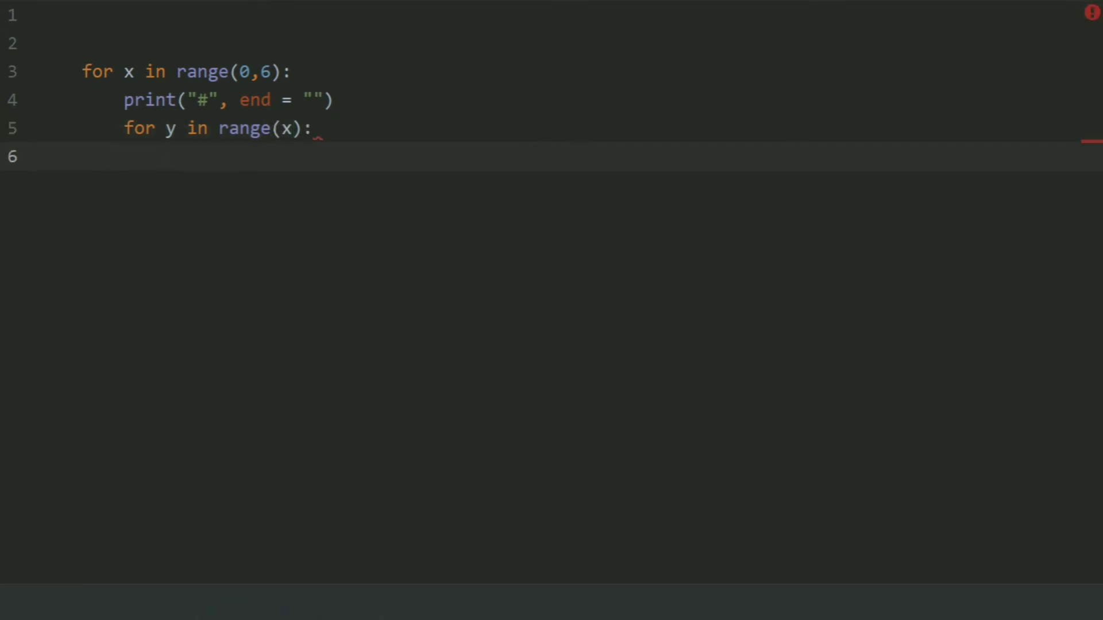
{"action": "type", "text": "print"}
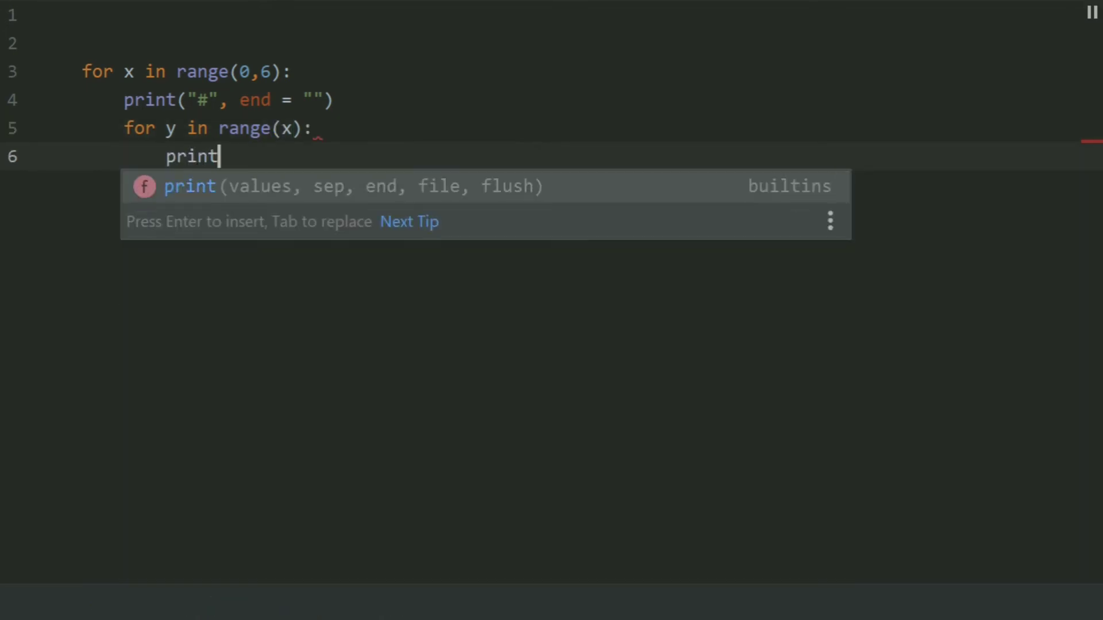
{"action": "type", "text": "(\""}
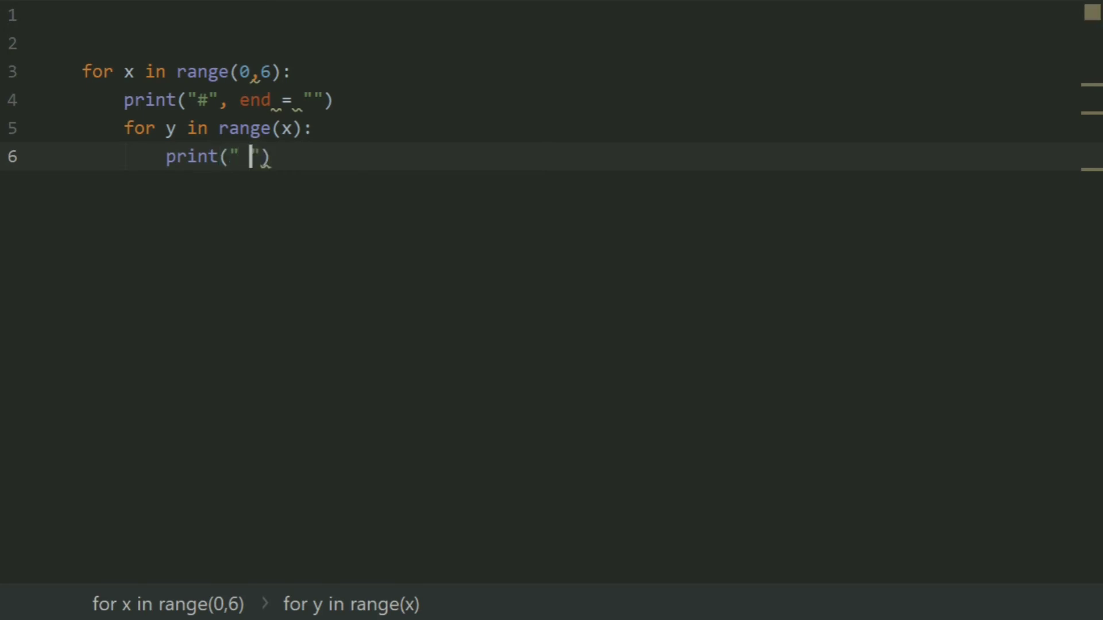
{"action": "type", "text": " ,"}
{"action": "key", "text": "BackSpace"}
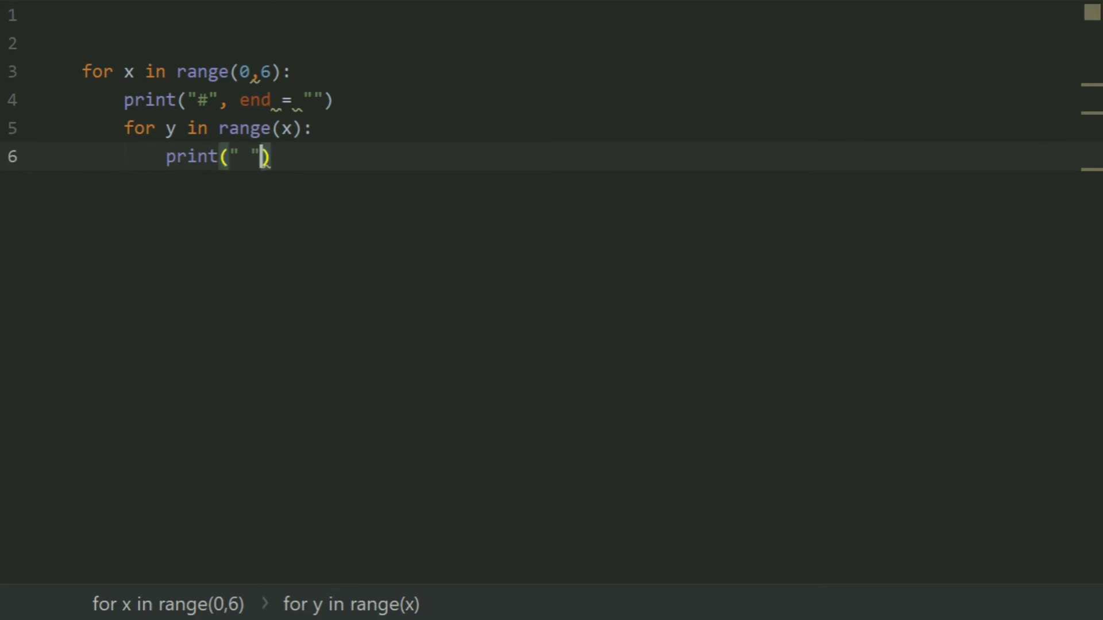
{"action": "type", "text": ", "}
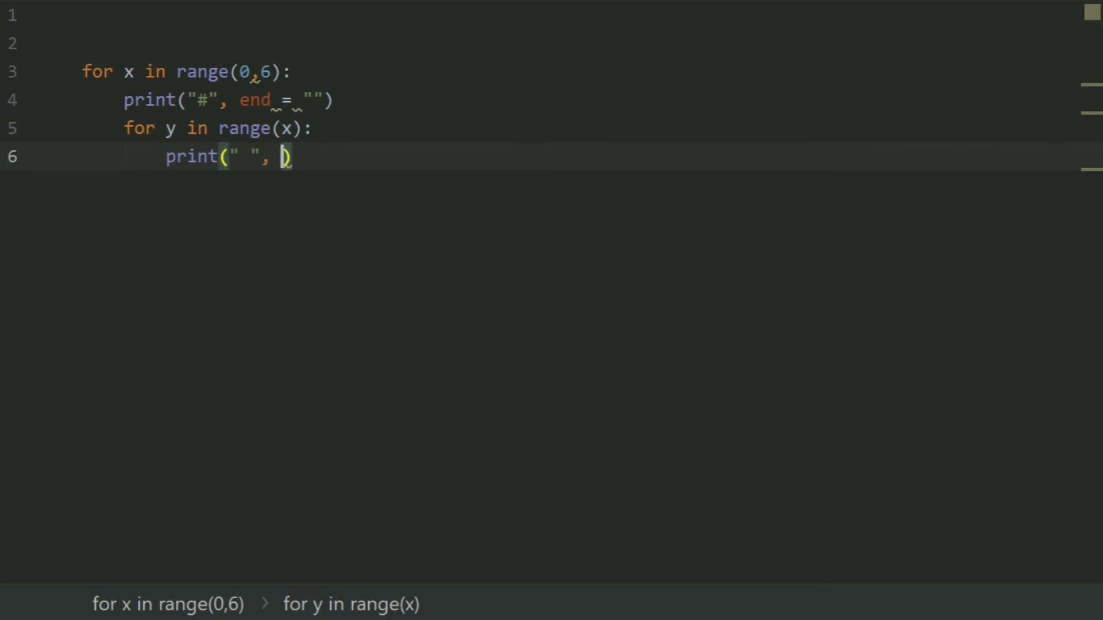
{"action": "type", "text": "end "}
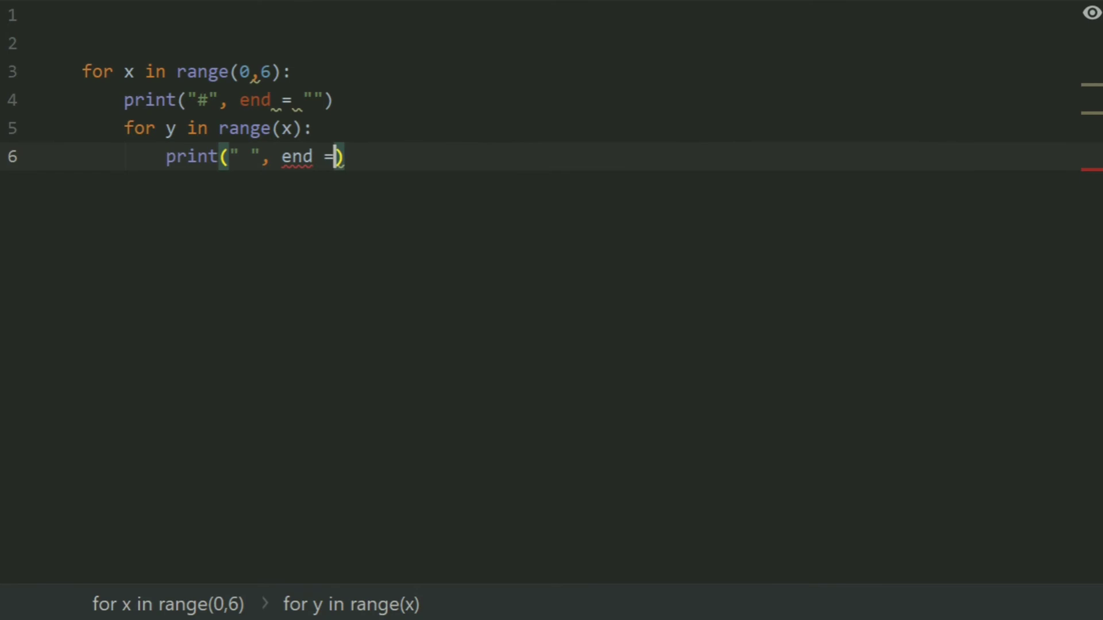
{"action": "type", "text": "= \""}
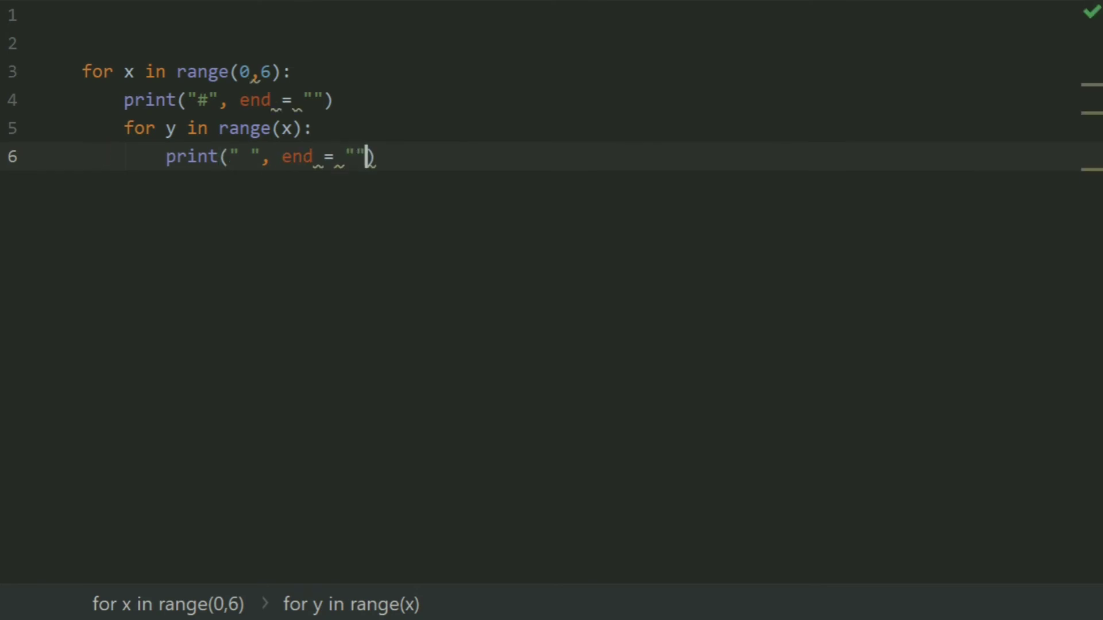
{"action": "type", "text": "\")"}
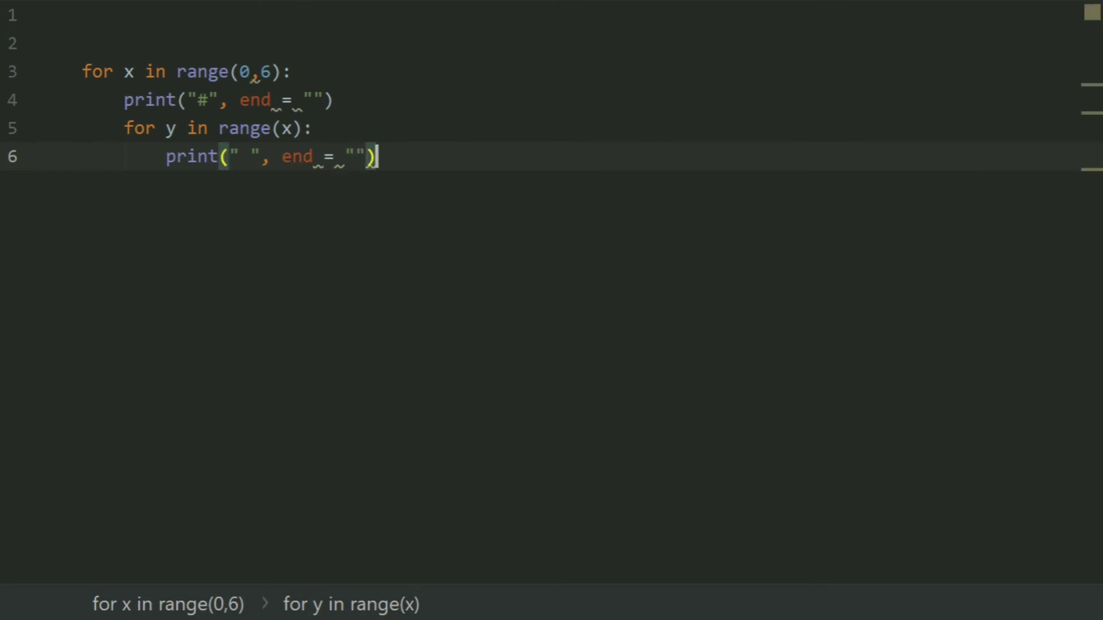
{"action": "key", "text": "Return"}
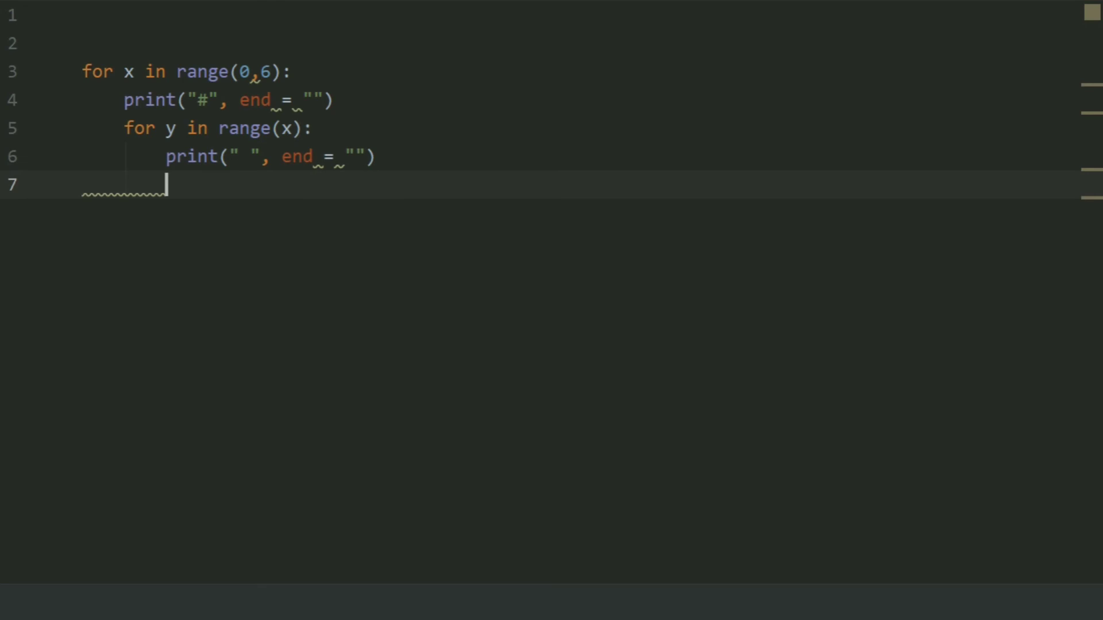
Dedent line 7 to the outer loop level and start typing print("#")
{"action": "key", "text": "BackSpace"}
{"action": "type", "text": "pri"}
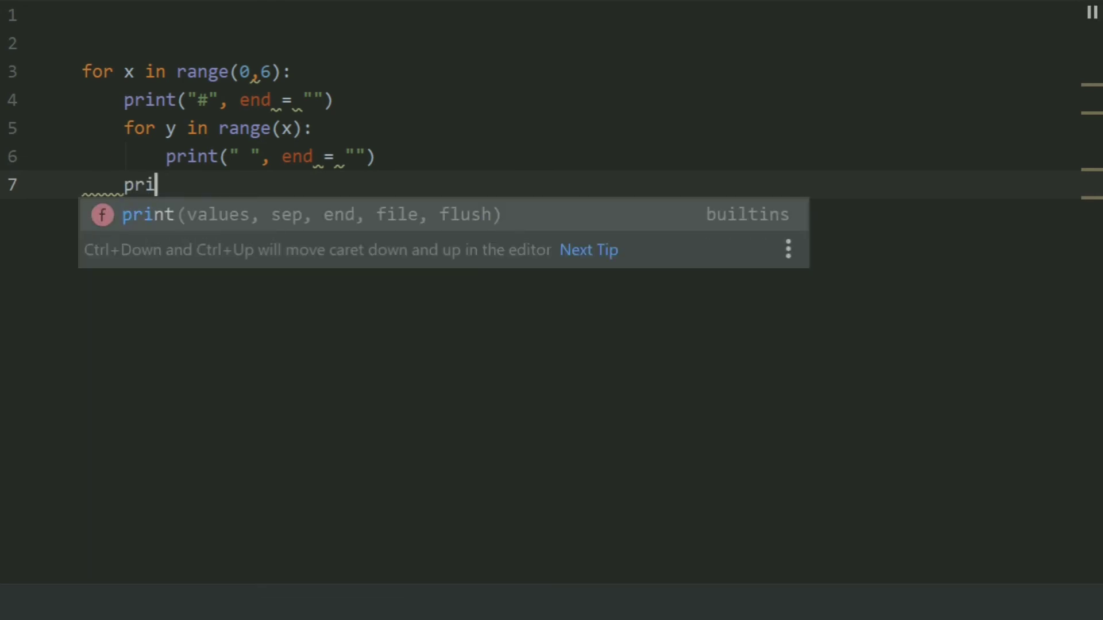
{"action": "type", "text": "nt(\""}
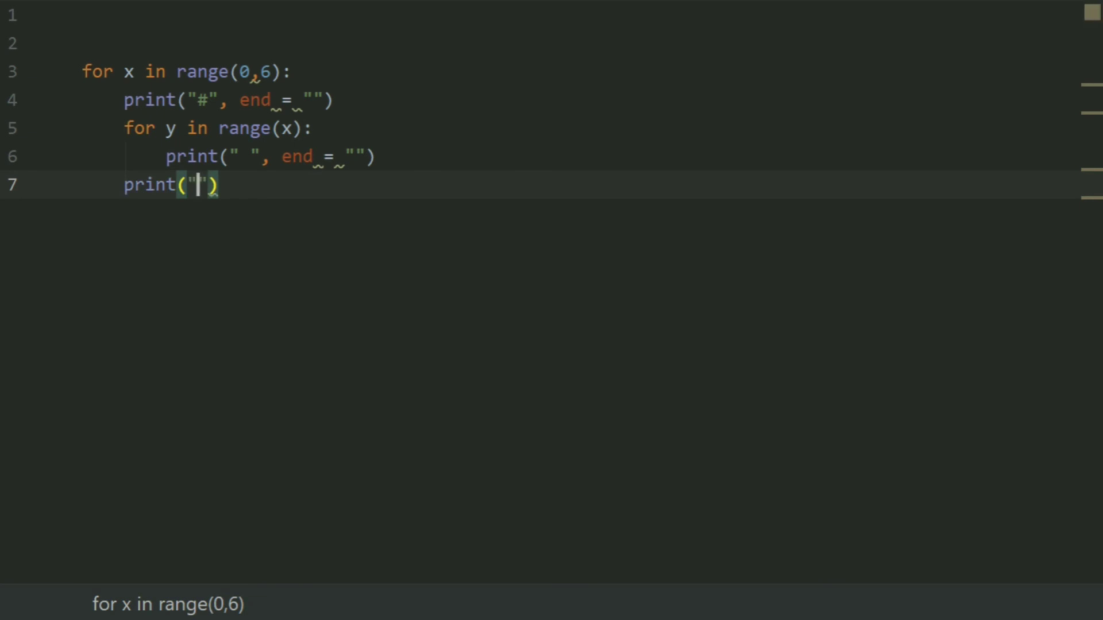
{"action": "type", "text": "#"}
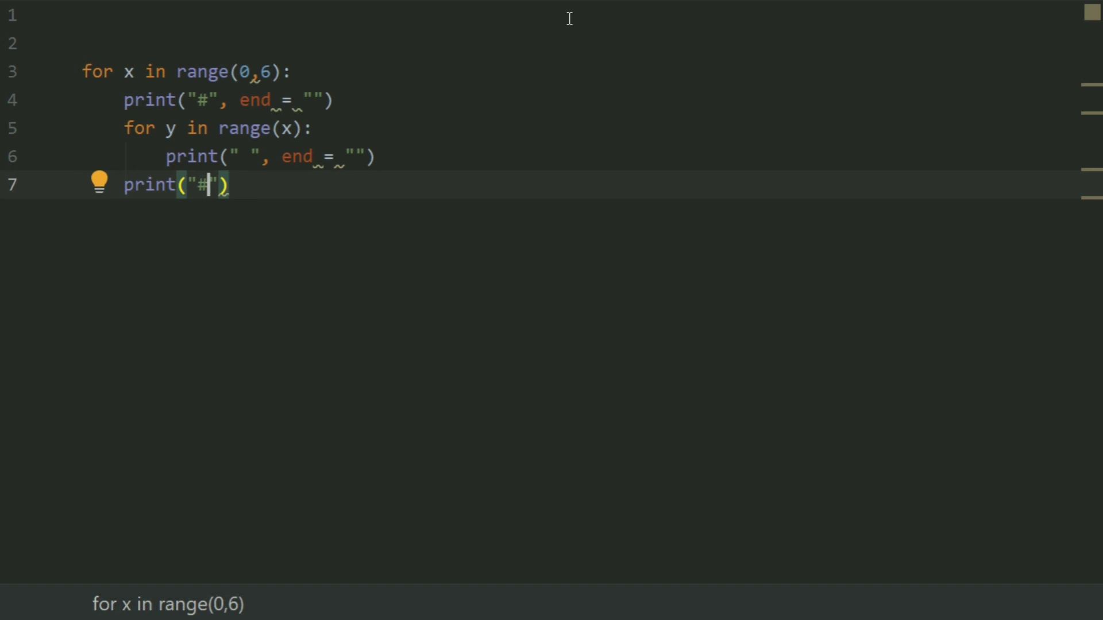
Run the 'pattern program' configuration from the Run menu
{"action": "left_click", "coordinate": [399, 17]}
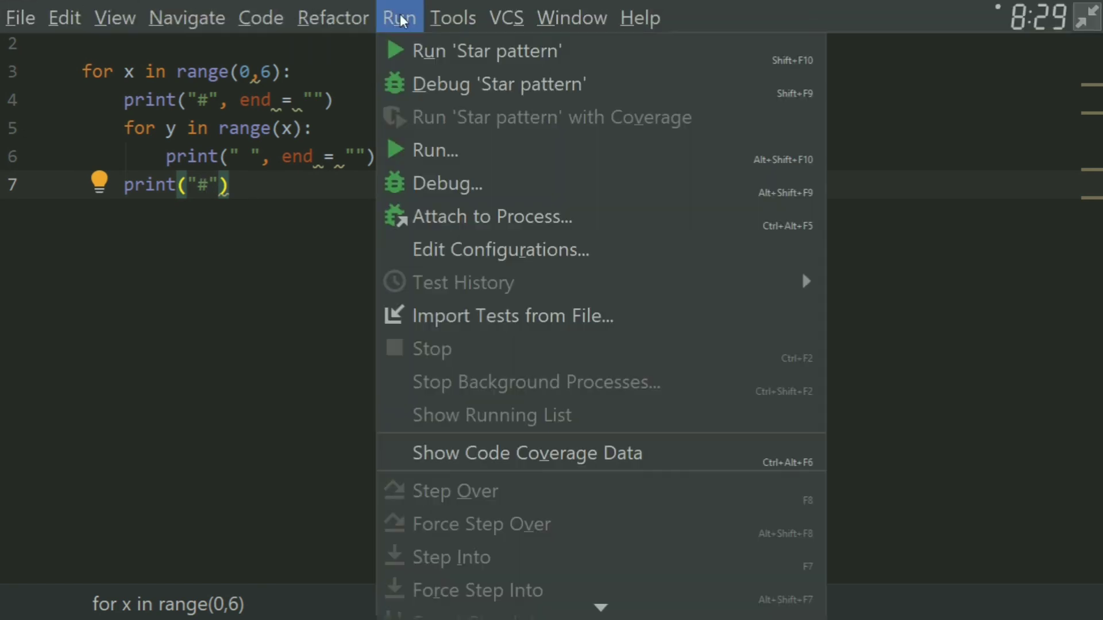
{"action": "left_click", "coordinate": [438, 152]}
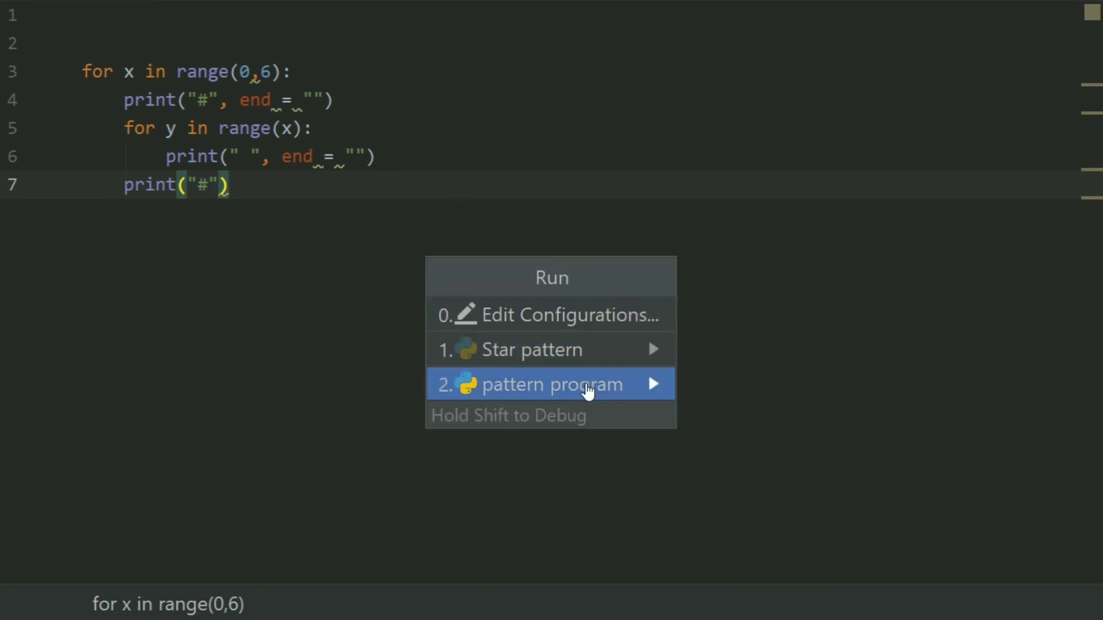
{"action": "left_click", "coordinate": [579, 385]}
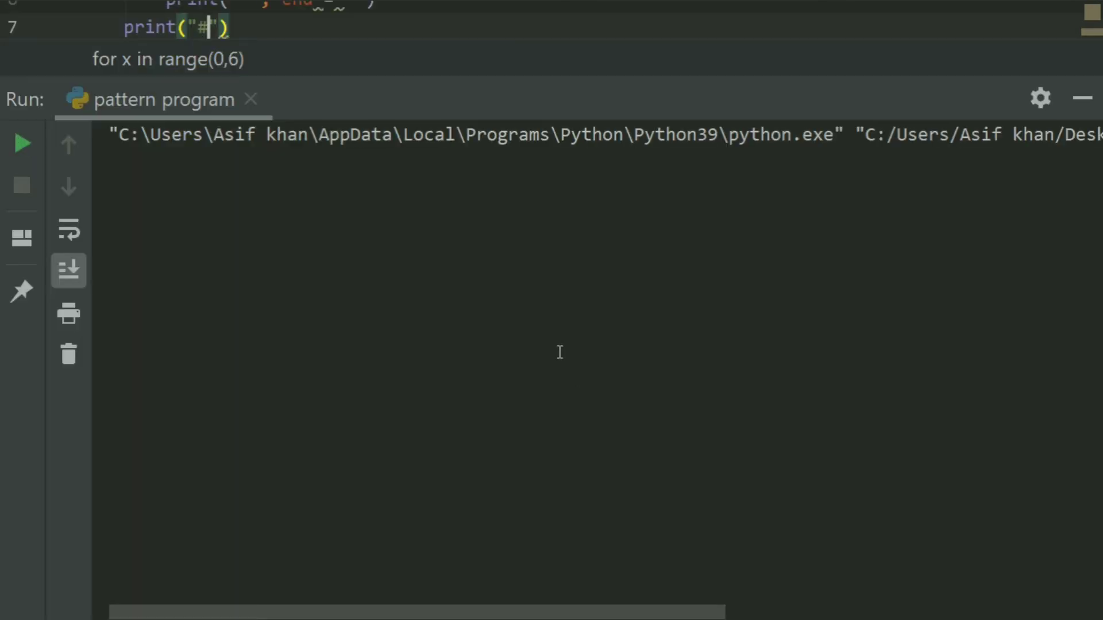